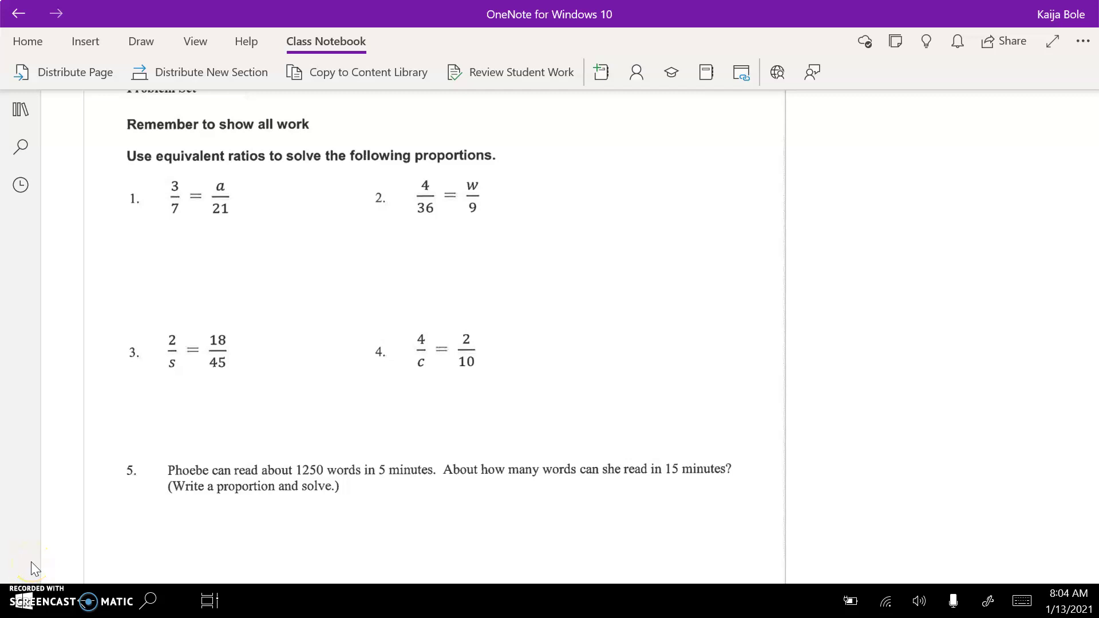
pyautogui.scroll(3, 31, 562)
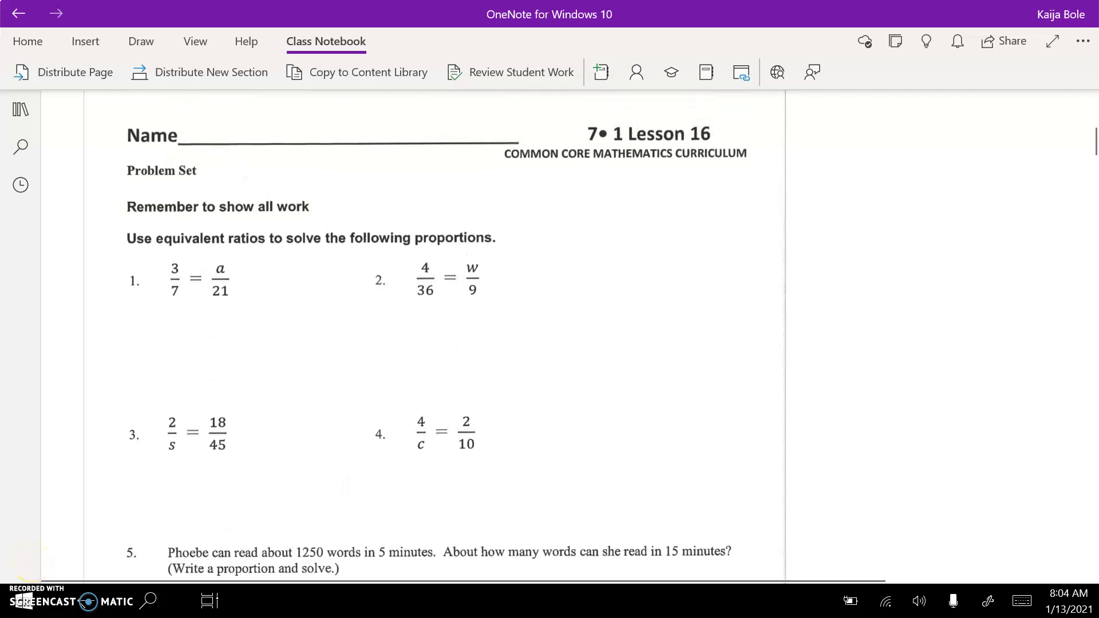
pyautogui.scroll(5, 429, 344)
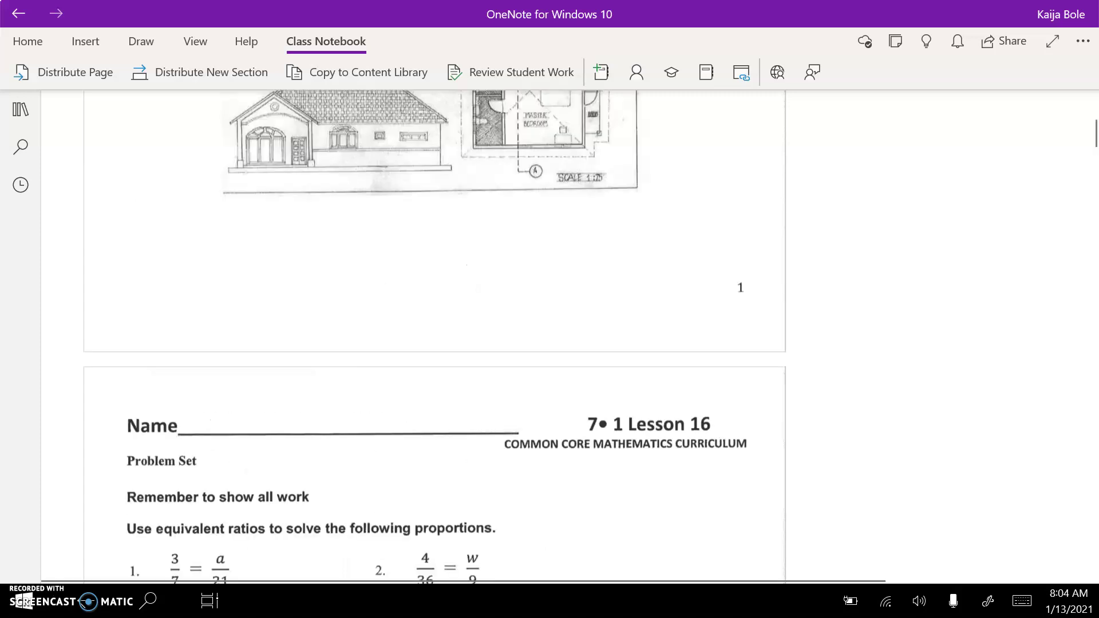
pyautogui.scroll(5, 430, 344)
pyautogui.scroll(3, 430, 343)
pyautogui.scroll(3, 430, 344)
pyautogui.scroll(2, 429, 344)
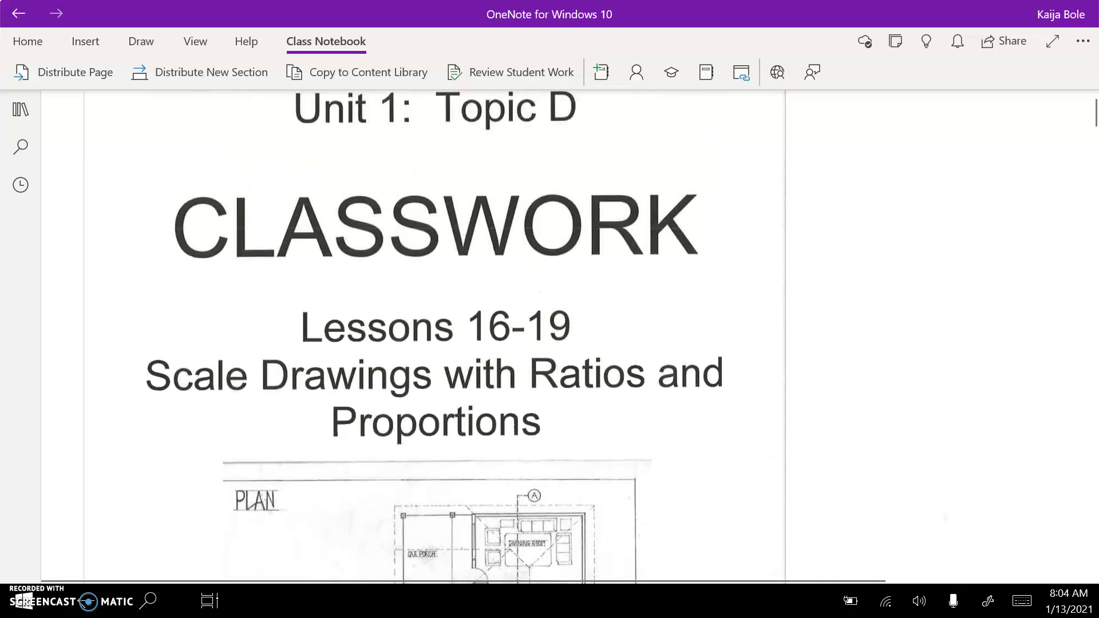
pyautogui.scroll(-8, 429, 344)
pyautogui.scroll(-5, 430, 344)
pyautogui.scroll(2, 430, 343)
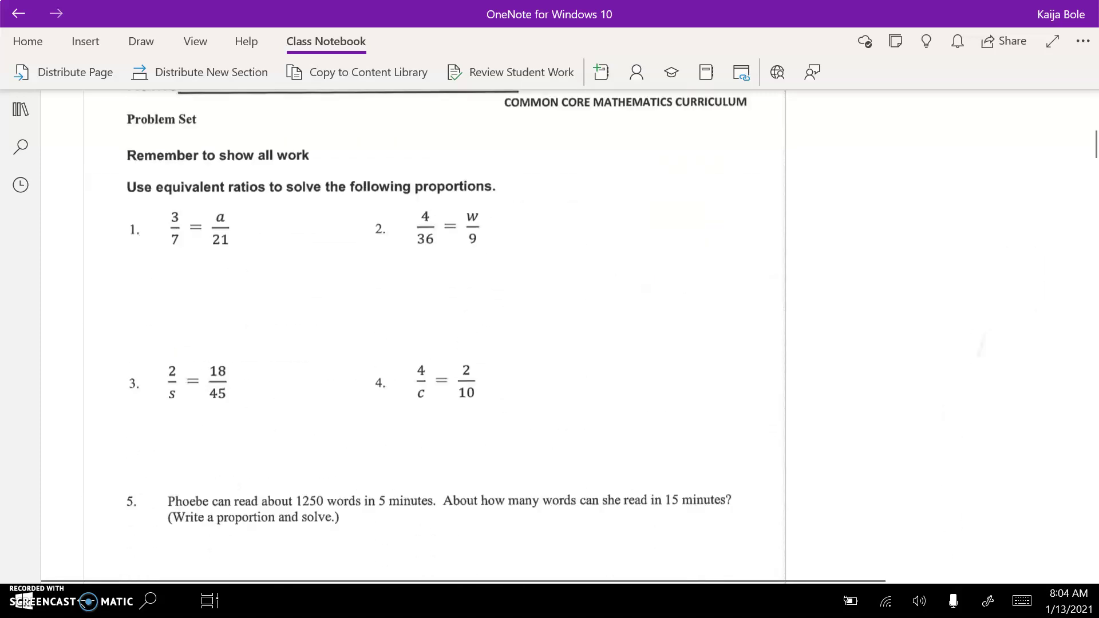
pyautogui.scroll(2, 430, 344)
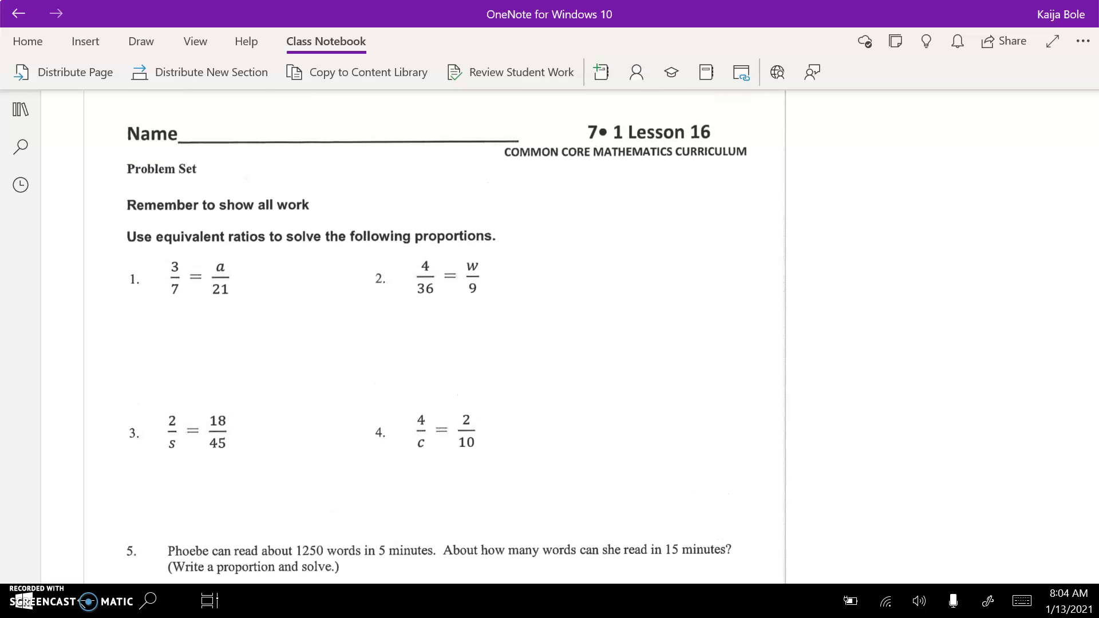
pyautogui.scroll(-2, 430, 344)
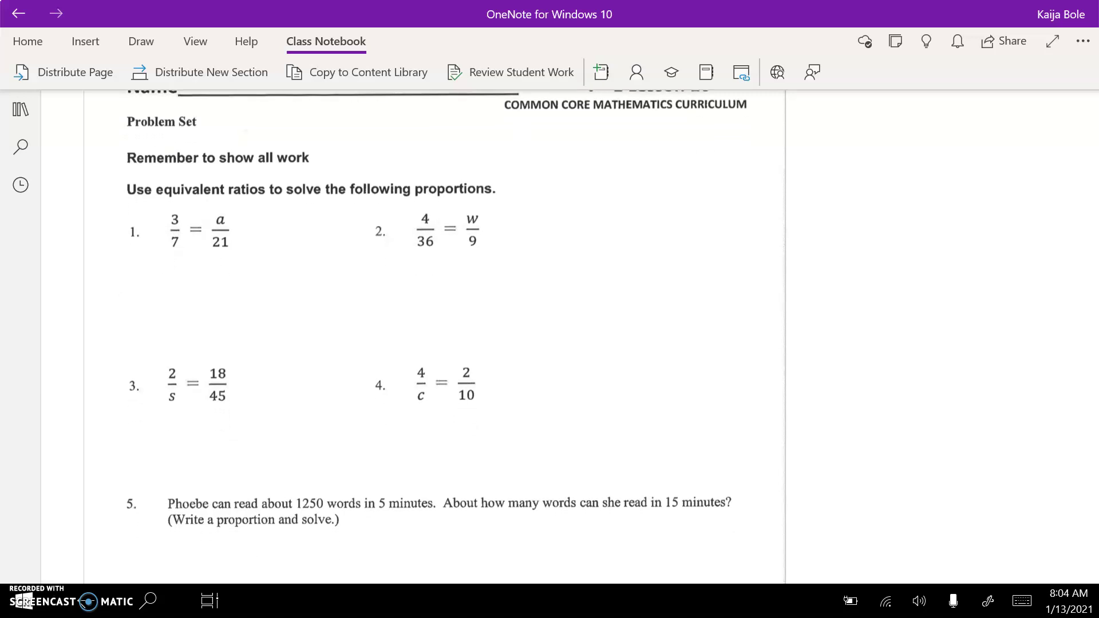
# - Bring up the inking tools and erase a stray green stroke under the 3/7 fraction
pyautogui.click(412, 464)
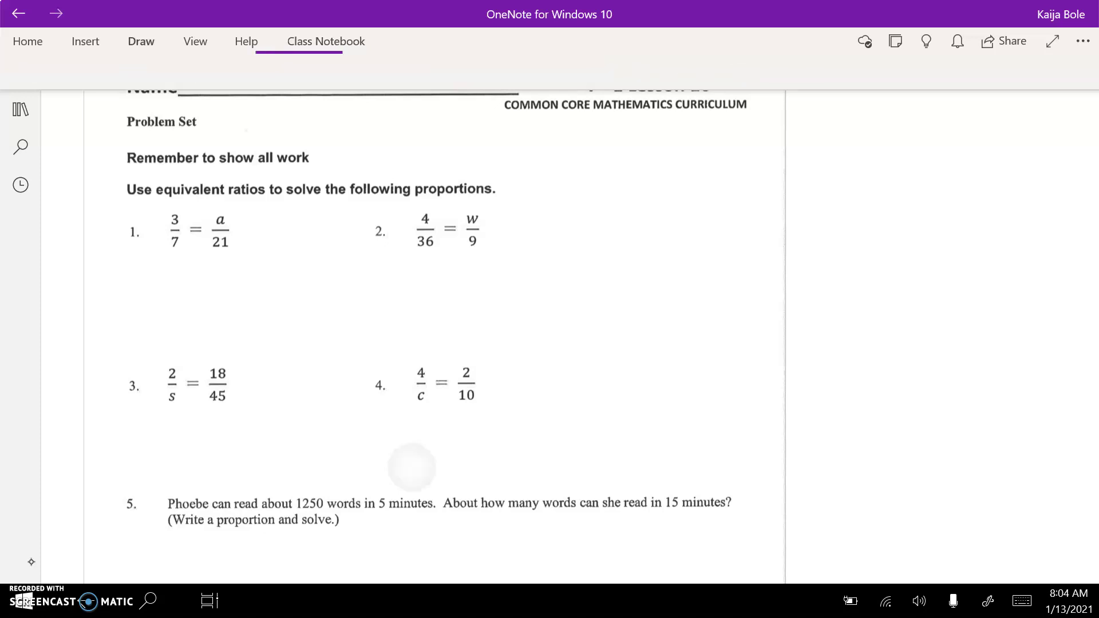
pyautogui.moveTo(174, 241); pyautogui.dragTo(206, 254)
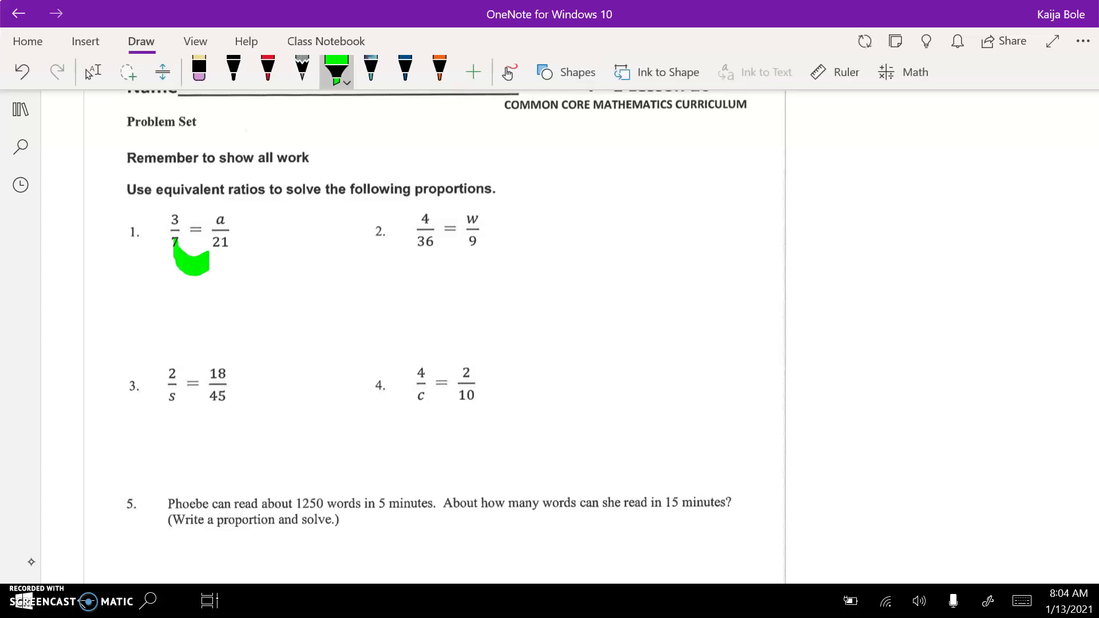
pyautogui.click(200, 69)
pyautogui.click(189, 262)
# - Draw dark blue arrows linking 7 to 21 and 3 to a, each labelled ·3
pyautogui.click(405, 68)
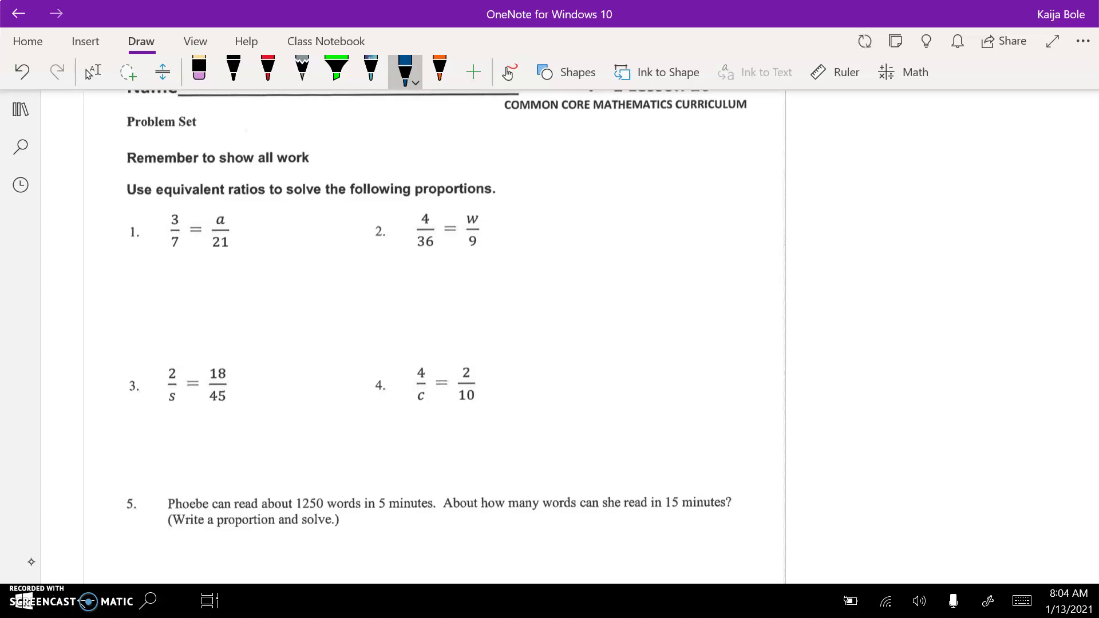
pyautogui.moveTo(174, 254)
pyautogui.mouseDown()
pyautogui.moveTo(187, 268)
pyautogui.moveTo(217, 258)
pyautogui.moveTo(211, 270)
pyautogui.mouseUp()
pyautogui.moveTo(182, 215)
pyautogui.mouseDown()
pyautogui.moveTo(216, 210)
pyautogui.moveTo(206, 215)
pyautogui.mouseUp()
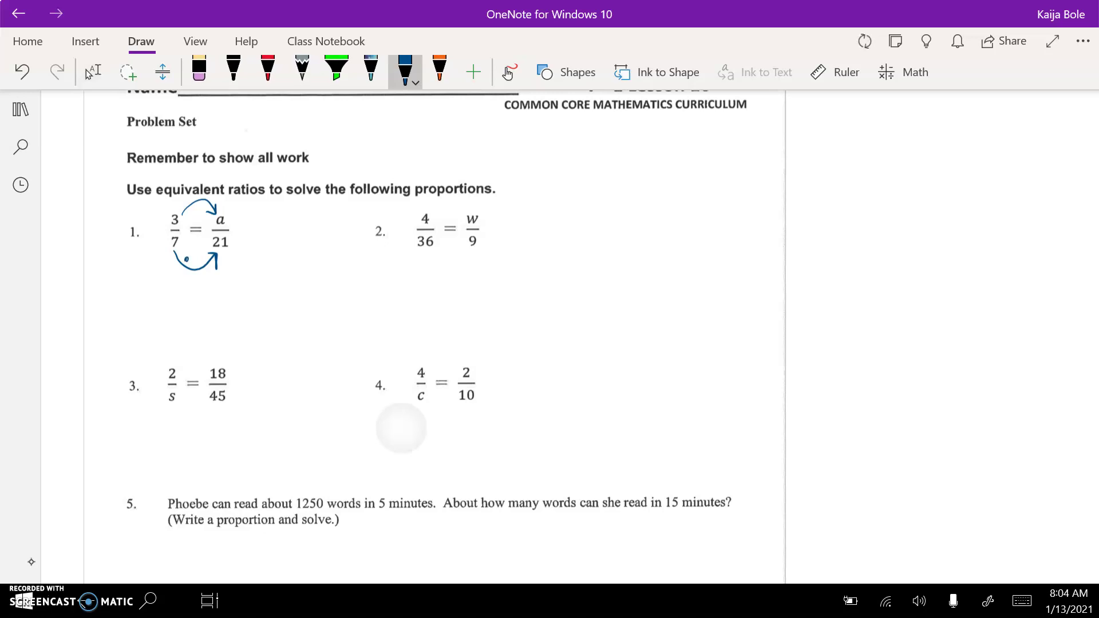
pyautogui.moveTo(191, 254); pyautogui.dragTo(203, 265)
pyautogui.moveTo(196, 207); pyautogui.dragTo(205, 220)
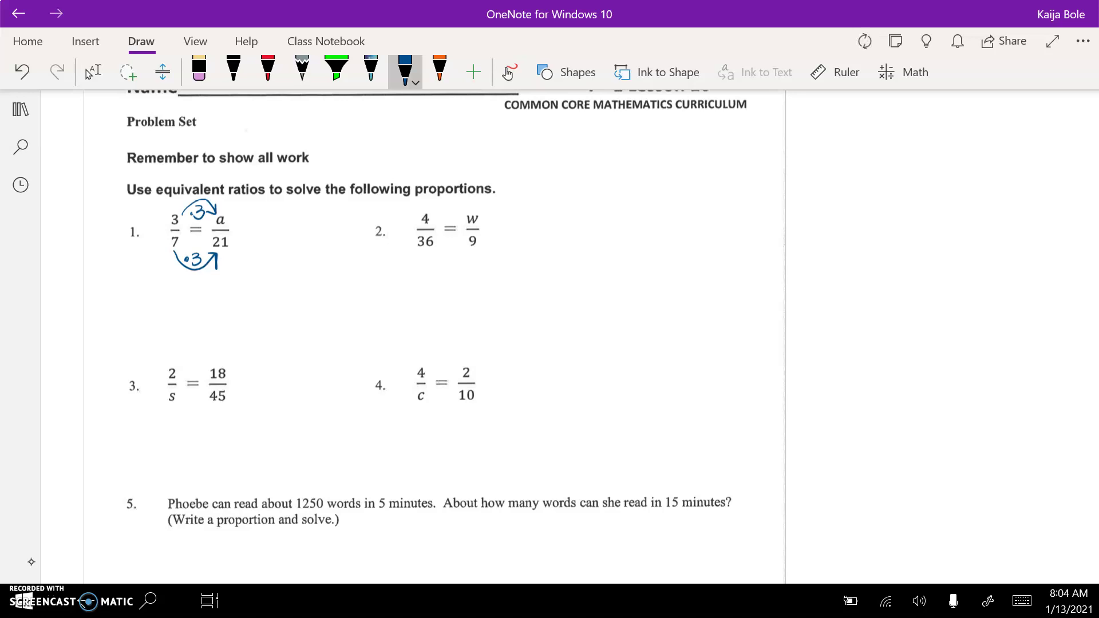
# - Write 9 = a below problem 1 and box it
pyautogui.moveTo(169, 297)
pyautogui.mouseDown()
pyautogui.moveTo(177, 332)
pyautogui.moveTo(193, 320)
pyautogui.mouseUp()
pyautogui.moveTo(206, 307); pyautogui.dragTo(213, 331)
pyautogui.moveTo(157, 283)
pyautogui.mouseDown()
pyautogui.moveTo(160, 348)
pyautogui.moveTo(150, 280)
pyautogui.mouseUp()
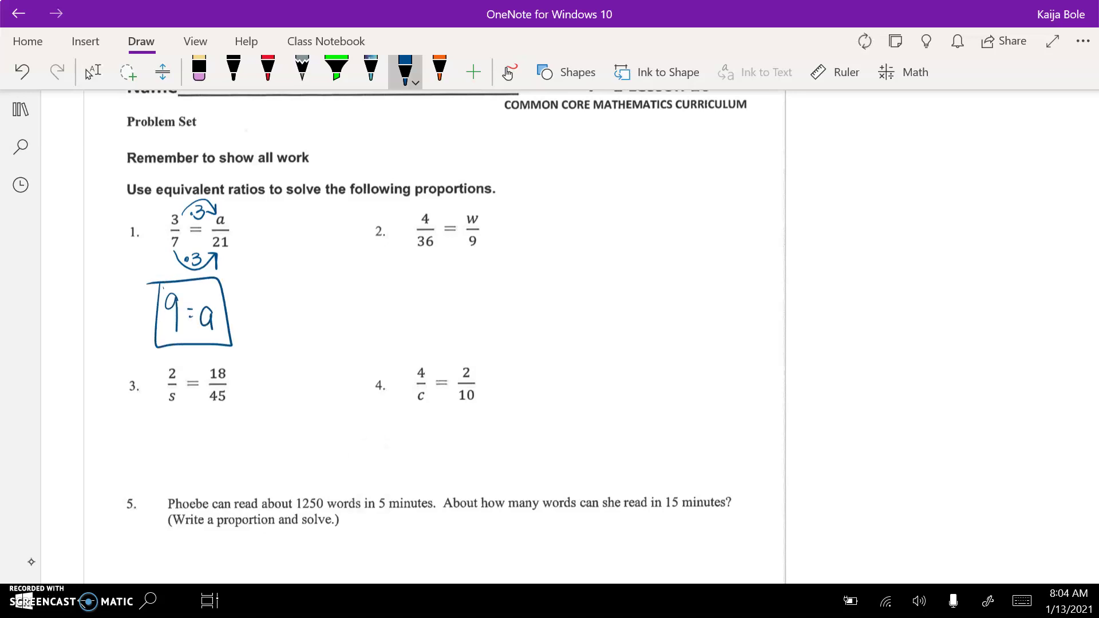
pyautogui.scroll(-3, 429, 344)
pyautogui.scroll(-2, 429, 344)
pyautogui.scroll(-2, 430, 343)
pyautogui.scroll(-2, 429, 345)
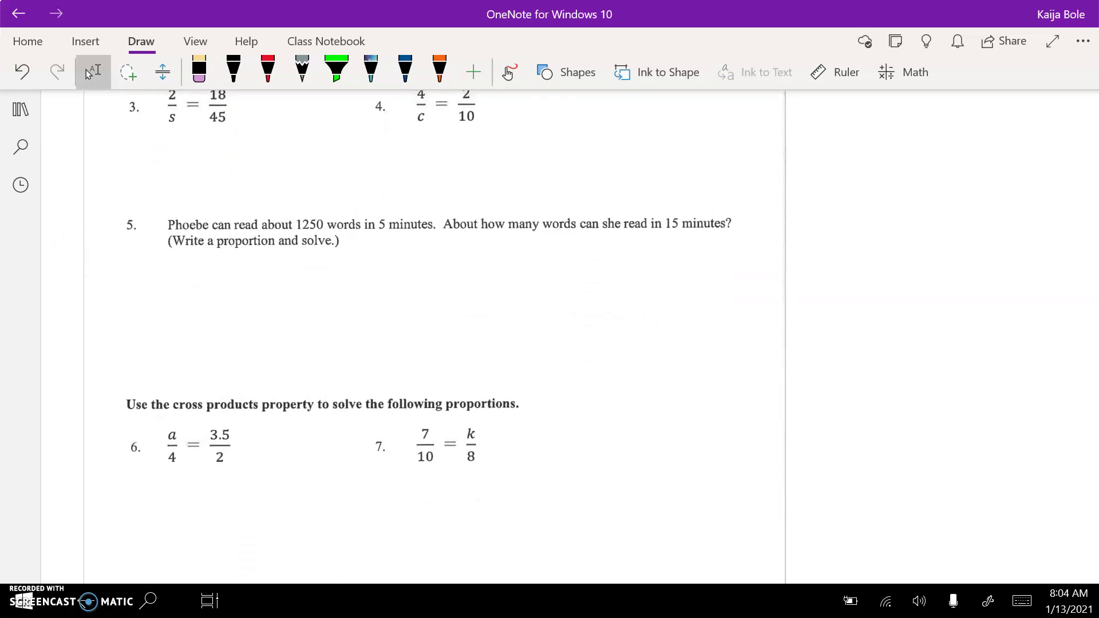
# - Highlight '(Write a proportion and solve.)' green, then draw blank blue proportion lines below it
pyautogui.click(336, 71)
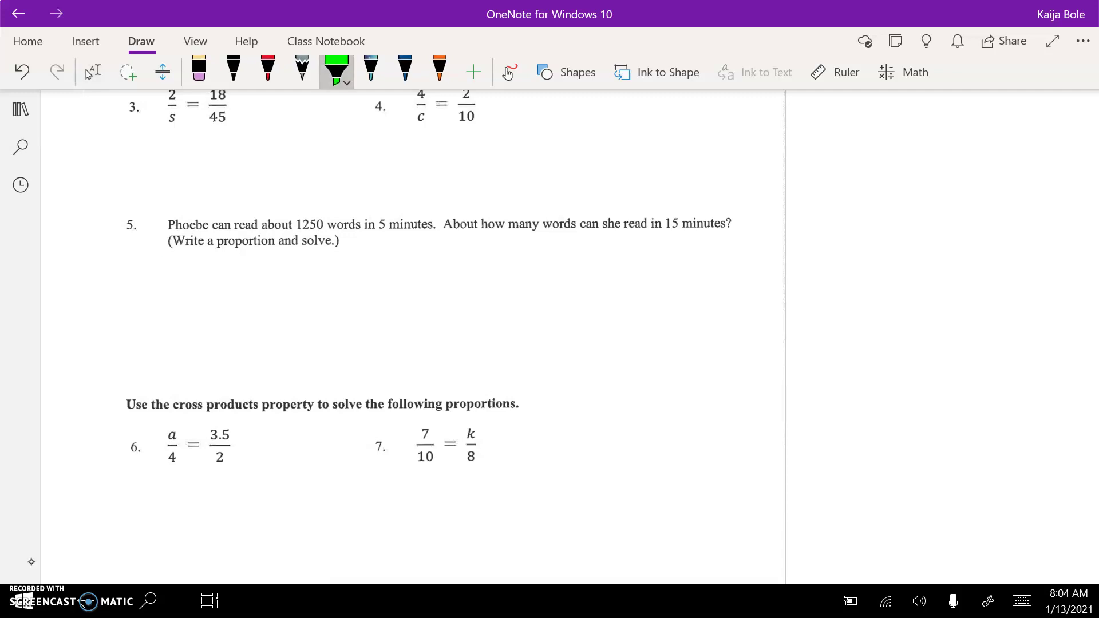
pyautogui.moveTo(168, 240); pyautogui.dragTo(341, 241)
pyautogui.click(406, 71)
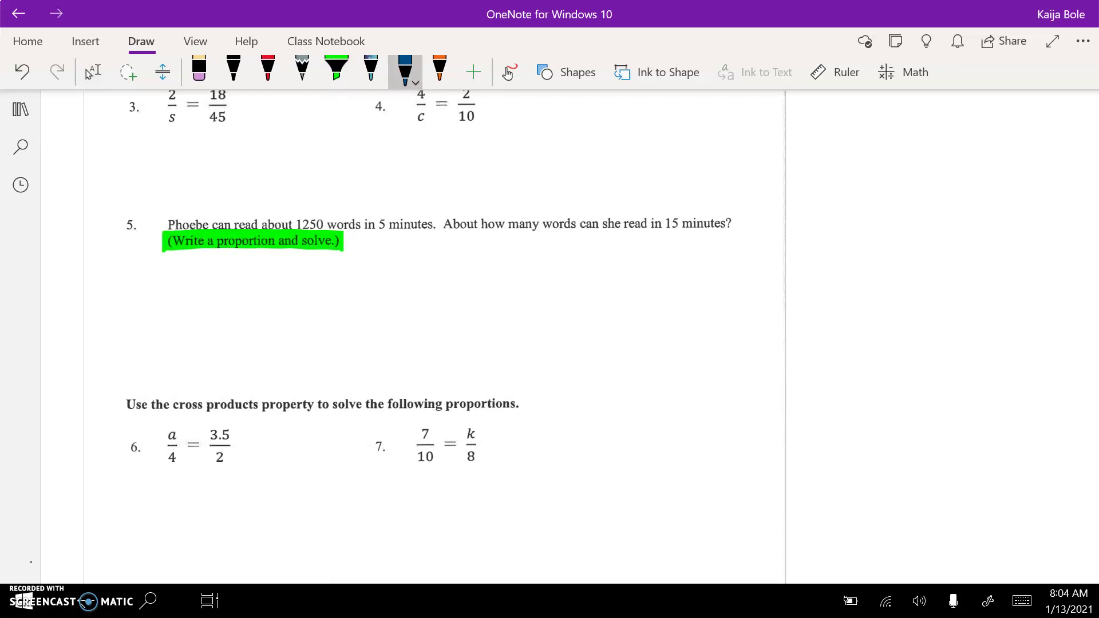
pyautogui.moveTo(207, 307); pyautogui.dragTo(419, 306)
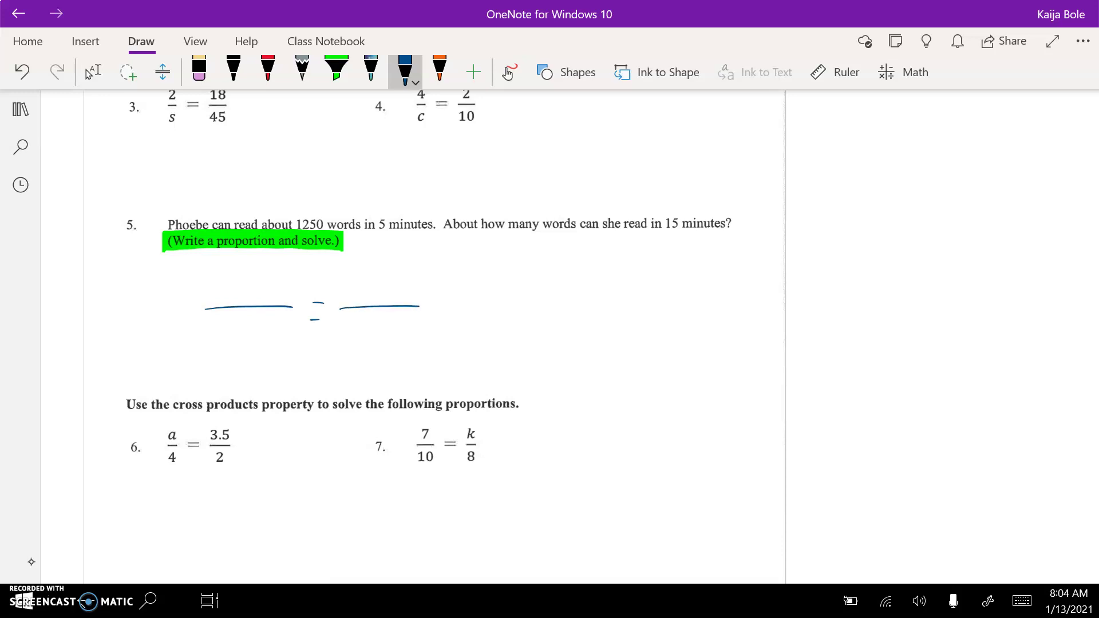
pyautogui.scroll(-3, 430, 343)
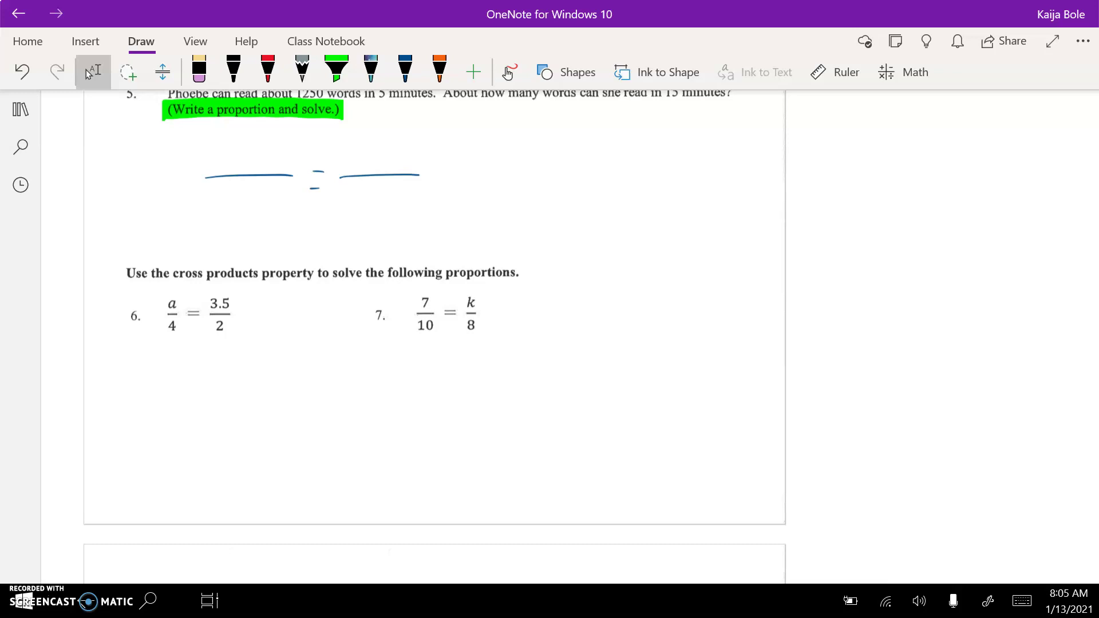
# - Circle 4 and 3.5 in problem 6
pyautogui.press('Tab')
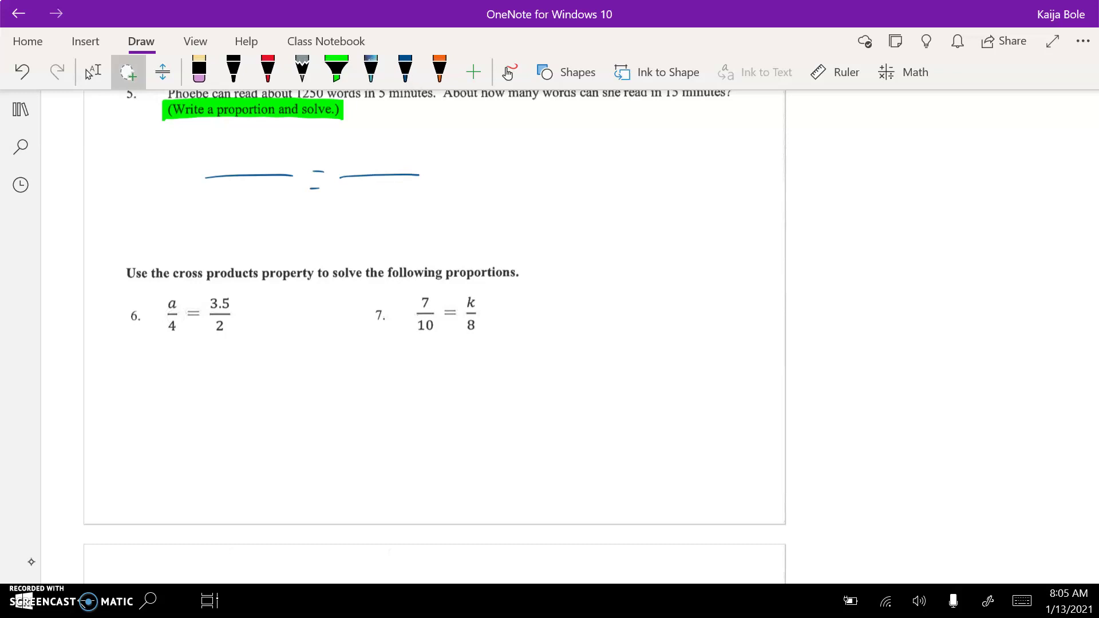
pyautogui.moveTo(177, 300)
pyautogui.mouseDown()
pyautogui.moveTo(169, 326)
pyautogui.moveTo(189, 334)
pyautogui.moveTo(233, 313)
pyautogui.moveTo(187, 306)
pyautogui.mouseUp()
pyautogui.press('Escape')
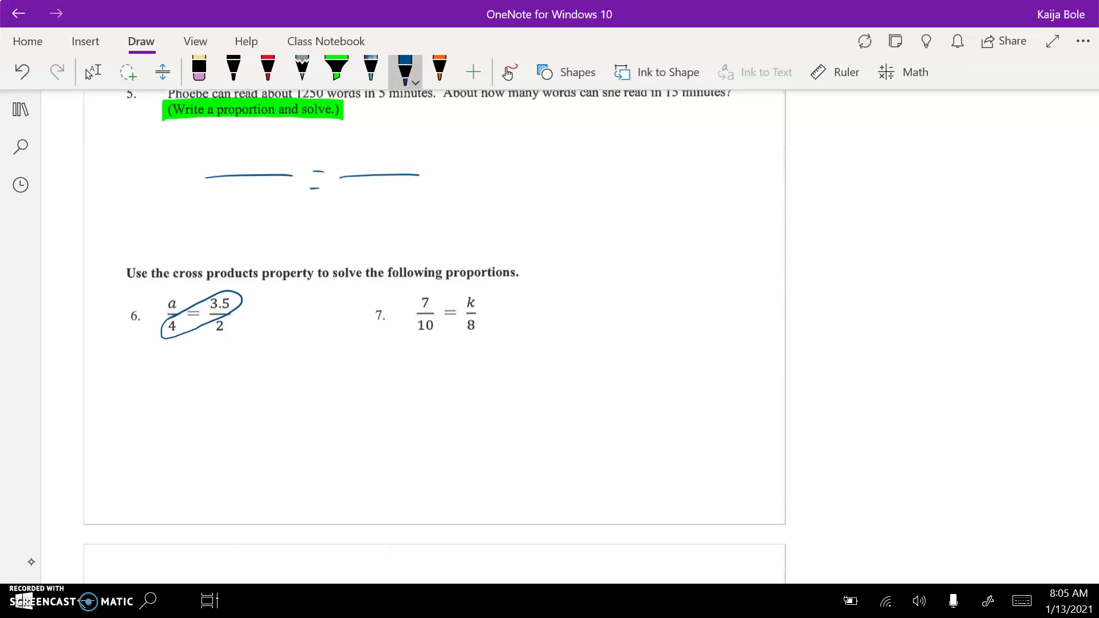
# - Write the working 14/2 = 2a/2 in blue, then the boxed answer 7 = a
pyautogui.moveTo(152, 358); pyautogui.dragTo(153, 382)
pyautogui.moveTo(158, 359)
pyautogui.mouseDown()
pyautogui.moveTo(170, 378)
pyautogui.moveTo(257, 381)
pyautogui.moveTo(250, 426)
pyautogui.mouseUp()
pyautogui.moveTo(143, 386)
pyautogui.mouseDown()
pyautogui.moveTo(184, 386)
pyautogui.moveTo(171, 476)
pyautogui.mouseUp()
pyautogui.moveTo(191, 459); pyautogui.dragTo(216, 473)
pyautogui.moveTo(229, 460); pyautogui.dragTo(236, 475)
pyautogui.moveTo(147, 439)
pyautogui.mouseDown()
pyautogui.moveTo(147, 496)
pyautogui.moveTo(252, 439)
pyautogui.moveTo(136, 439)
pyautogui.mouseUp()
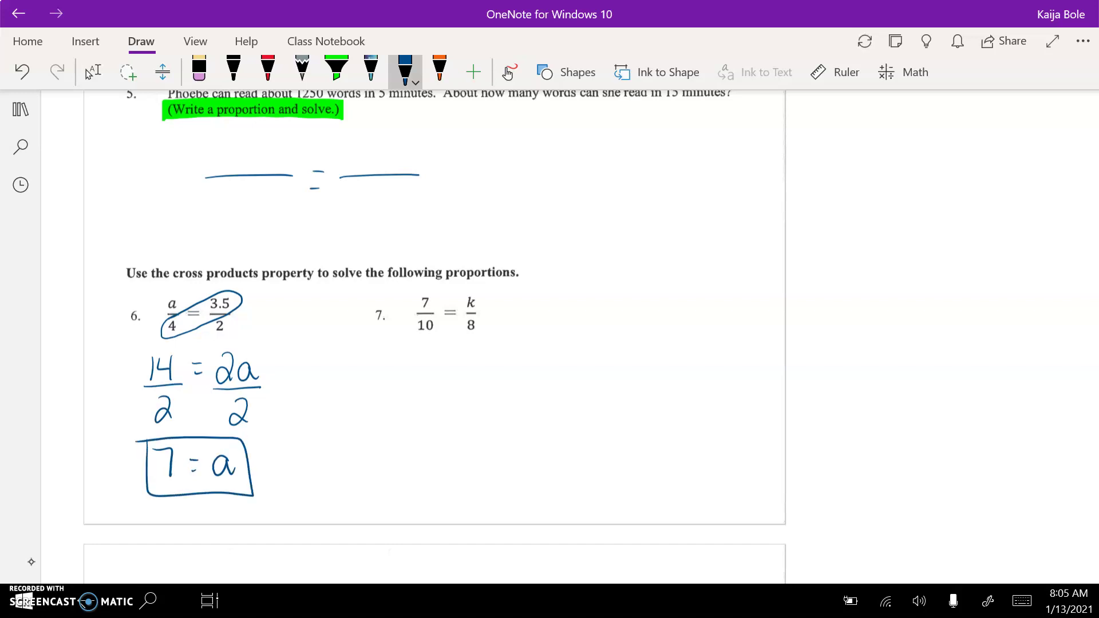
pyautogui.scroll(-3, 429, 344)
pyautogui.scroll(-3, 429, 344)
pyautogui.scroll(-2, 429, 343)
pyautogui.scroll(-2, 430, 344)
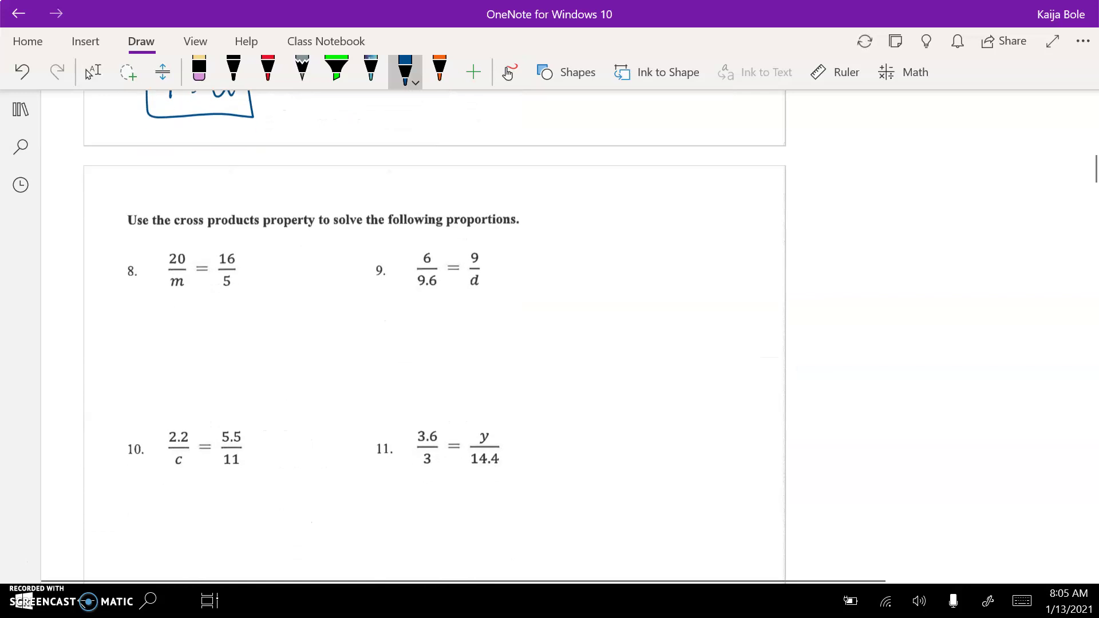
pyautogui.scroll(-1, 430, 344)
# - Highlight problem 12's '(Write a proportion and solve)' instruction green, then reselect the dark blue pen
pyautogui.click(92, 72)
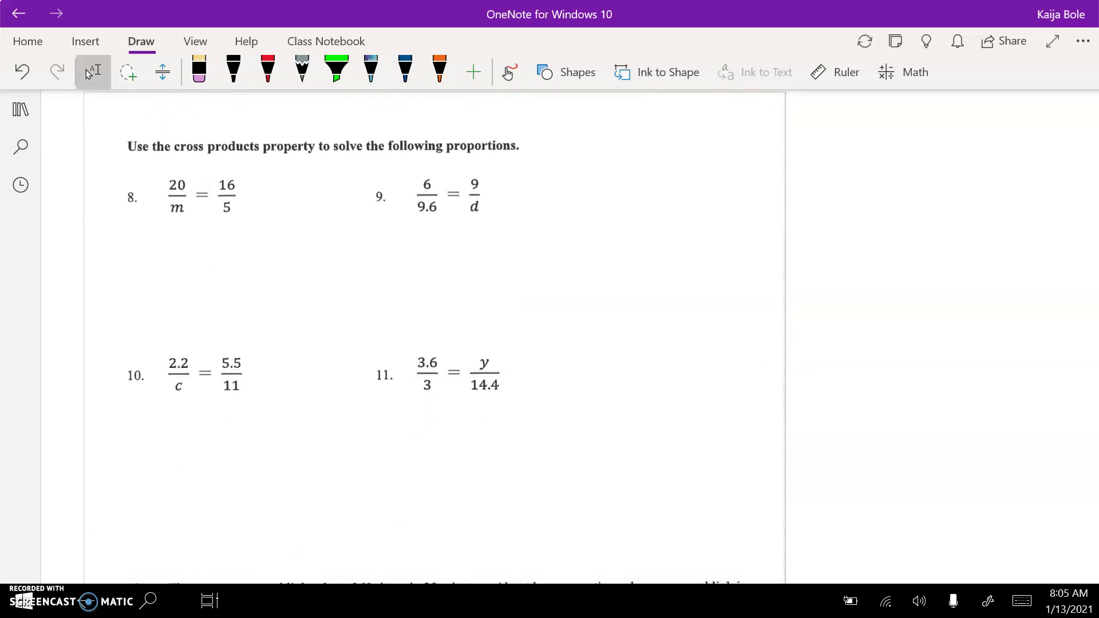
pyautogui.scroll(-2, 429, 343)
pyautogui.scroll(-1, 431, 344)
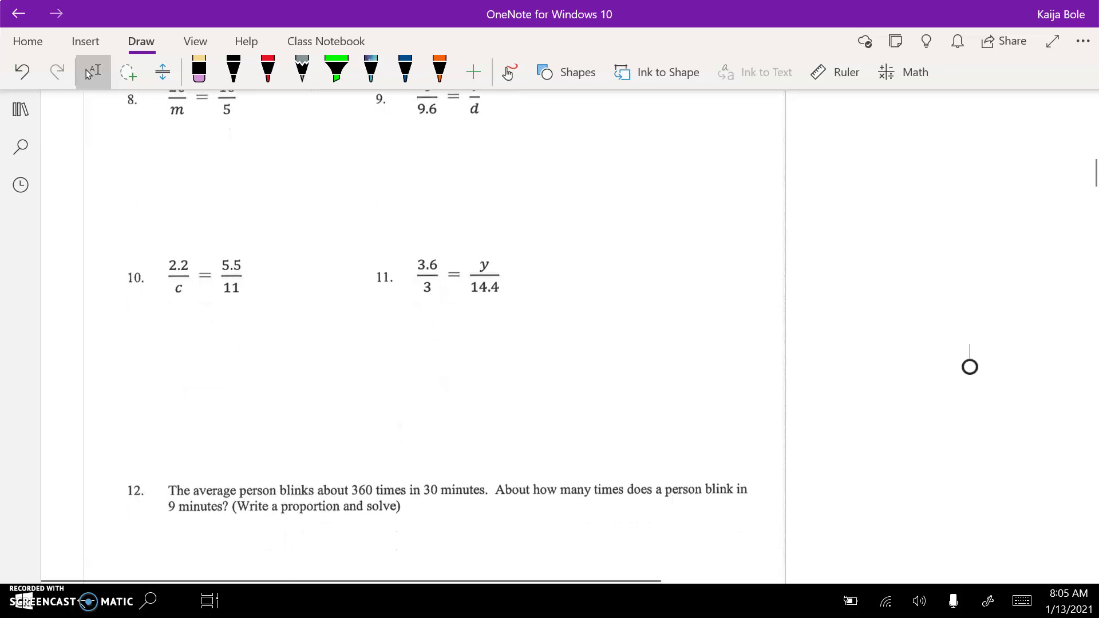
pyautogui.click(970, 367)
pyautogui.scroll(-1, 430, 344)
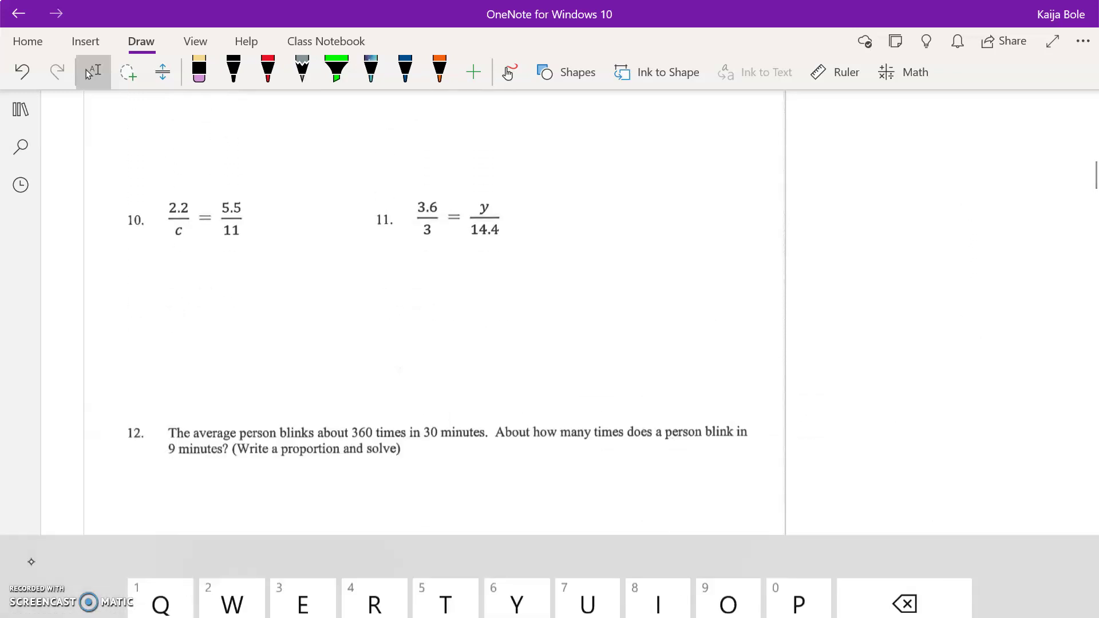
pyautogui.scroll(-3, 430, 344)
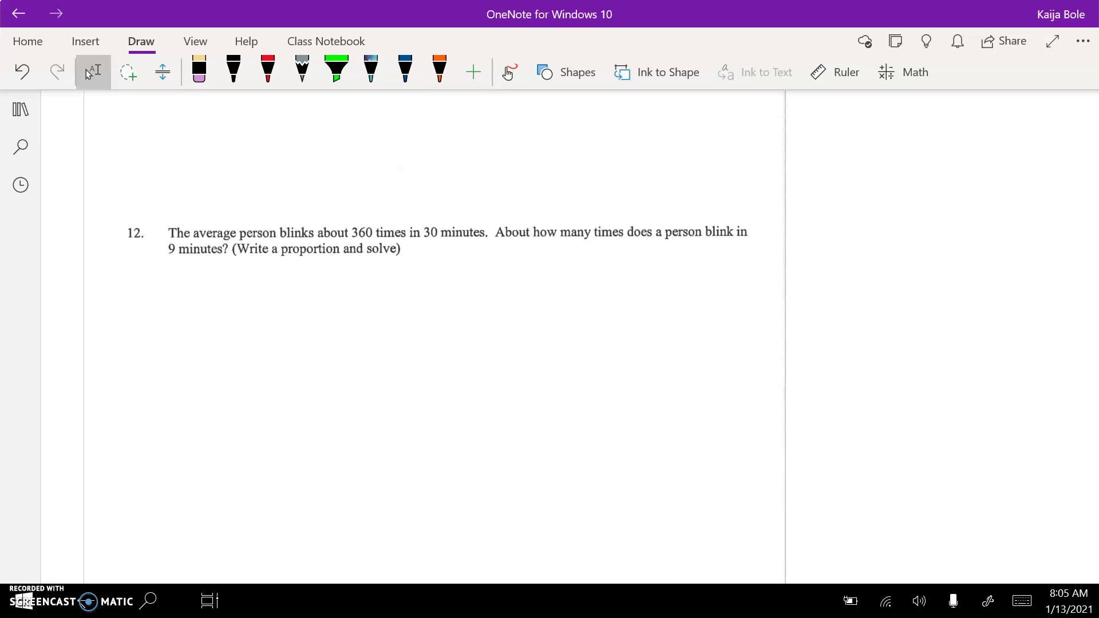
pyautogui.click(337, 71)
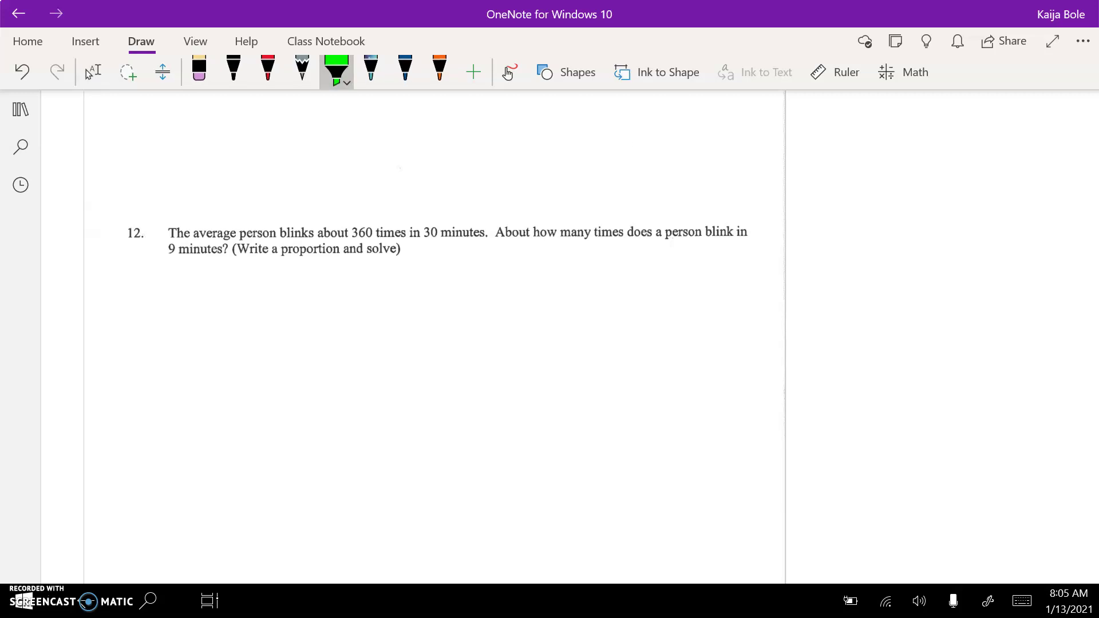
pyautogui.moveTo(234, 248); pyautogui.dragTo(402, 248)
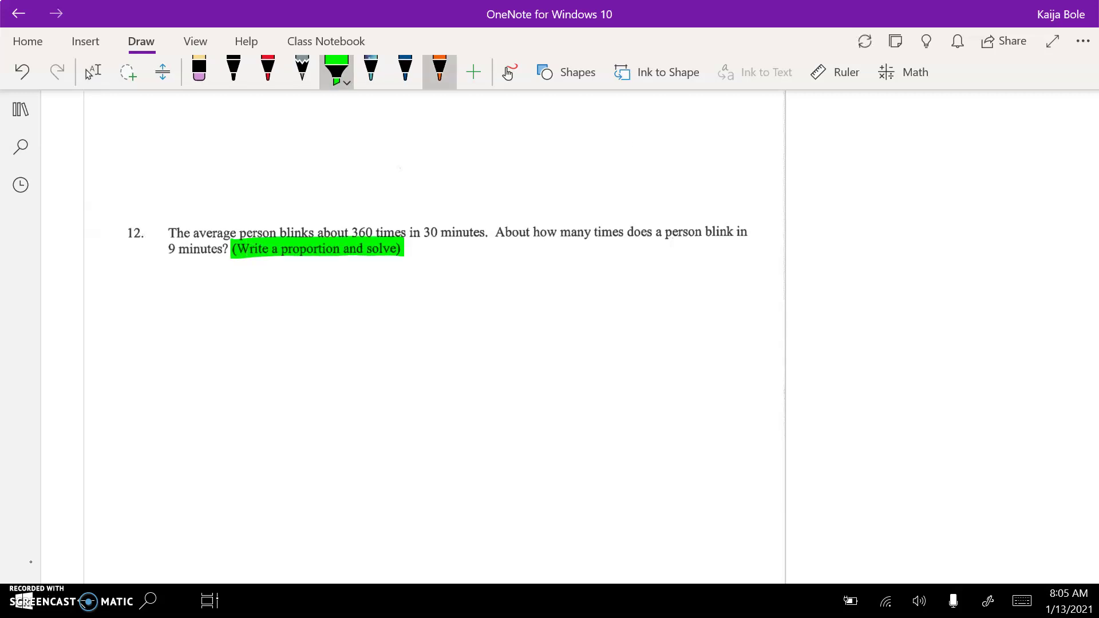
pyautogui.click(405, 71)
pyautogui.click(406, 70)
pyautogui.press('Escape')
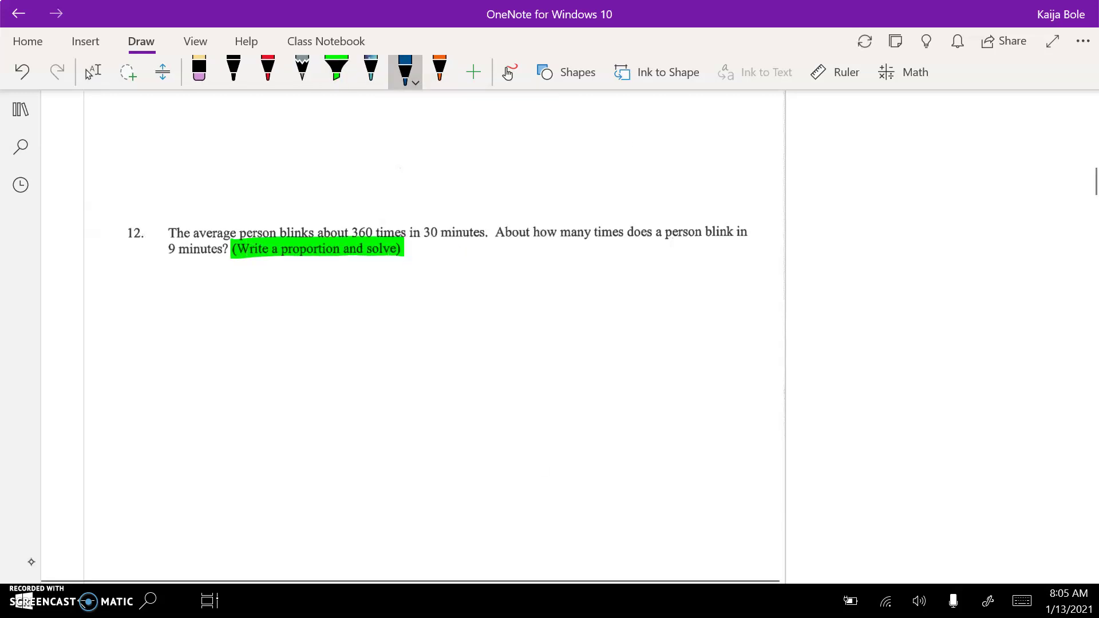